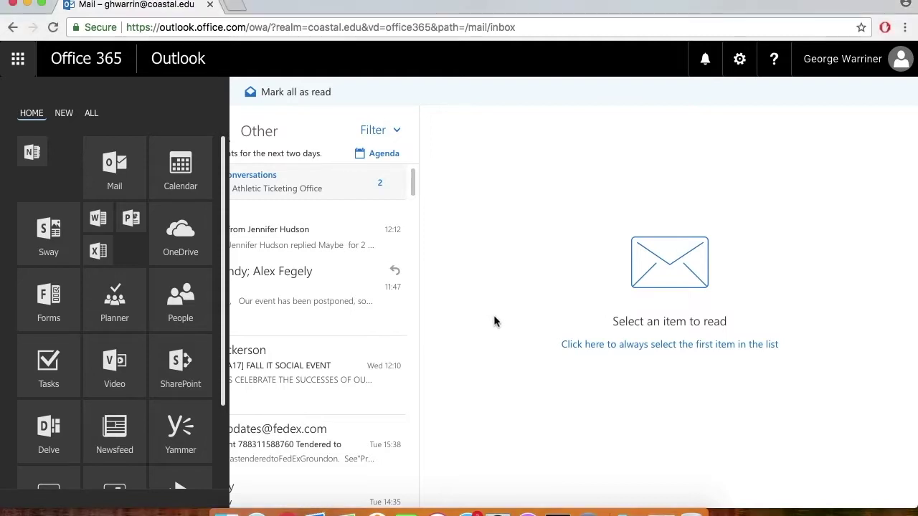
- Dismiss the Office 365 apps panel so the Inbox's Focused message list shows in full
{"action": "left_click", "coordinate": [493, 319]}
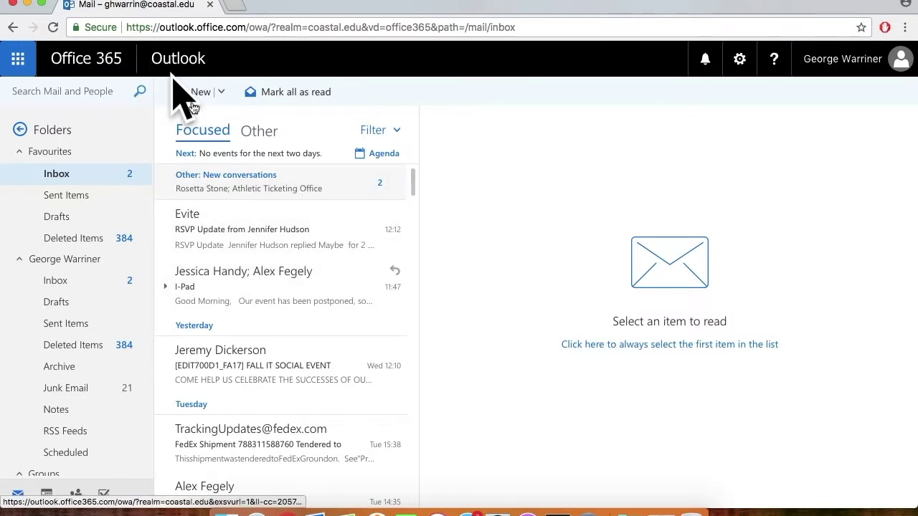
- Open the Office 365 app launcher and scroll through its app tiles to find PowerPoint
{"action": "left_click", "coordinate": [18, 60]}
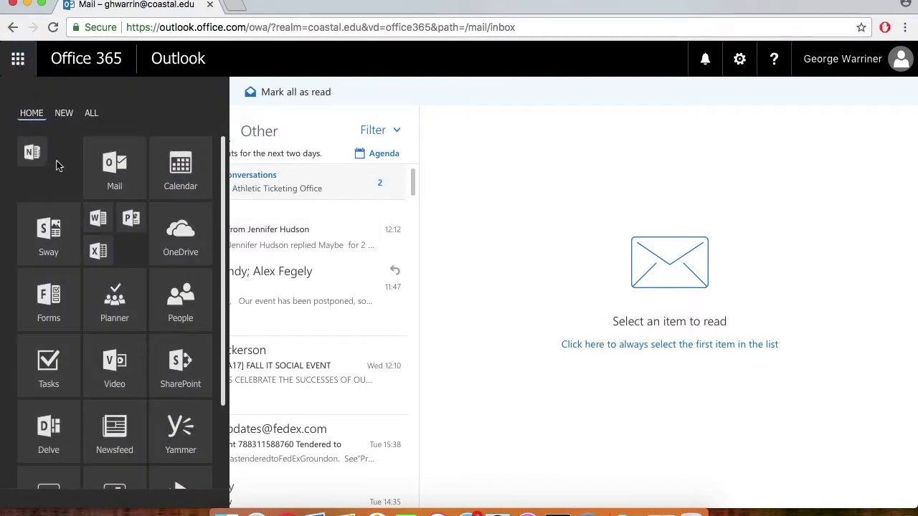
{"action": "scroll", "coordinate": [132, 304], "scroll_direction": "down", "scroll_amount": 2}
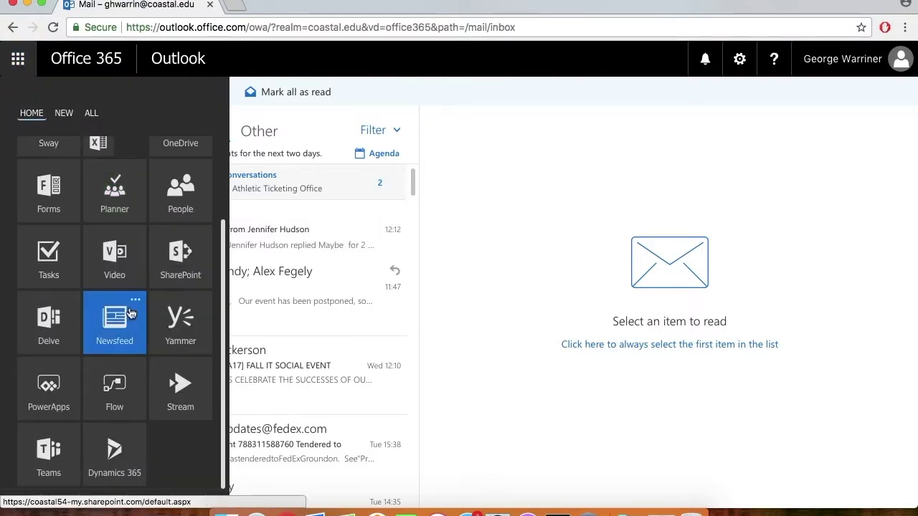
{"action": "scroll", "coordinate": [131, 306], "scroll_direction": "up", "scroll_amount": 2}
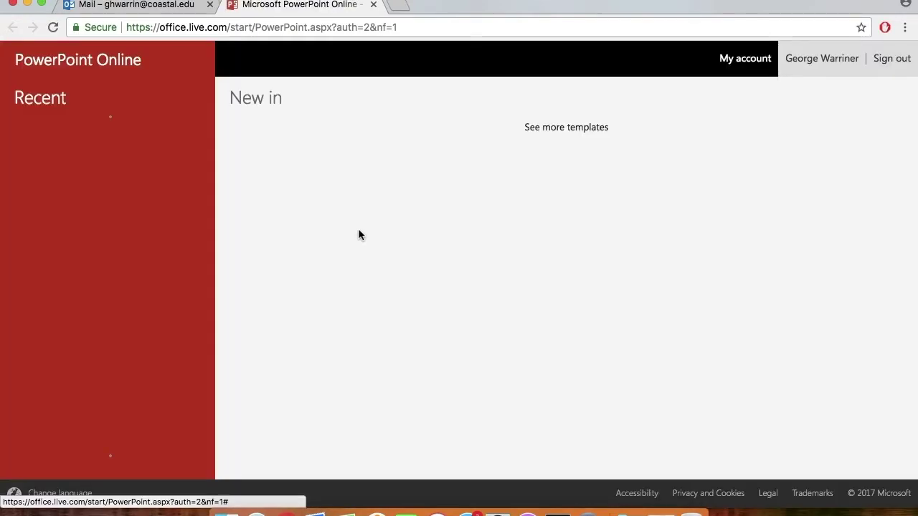
- Choose New blank presentation on the PowerPoint Online start page
{"action": "left_click", "coordinate": [359, 231]}
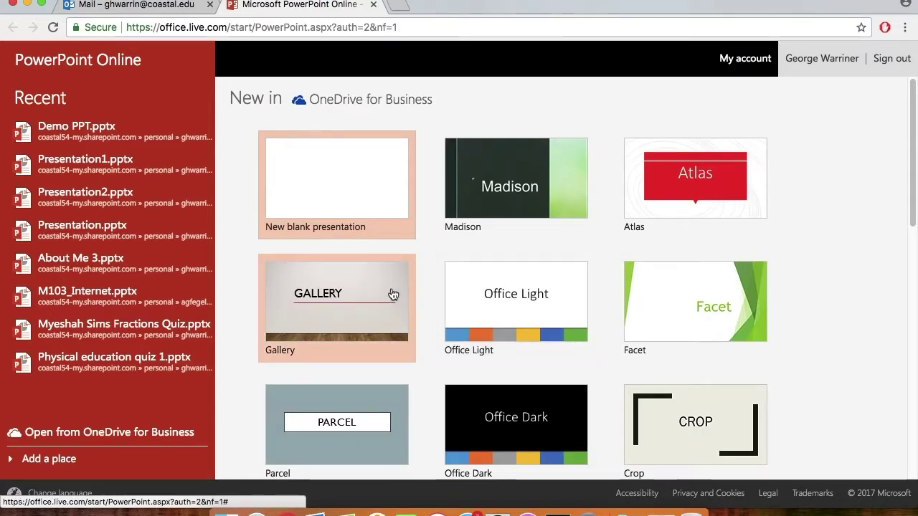
{"action": "left_click", "coordinate": [310, 291]}
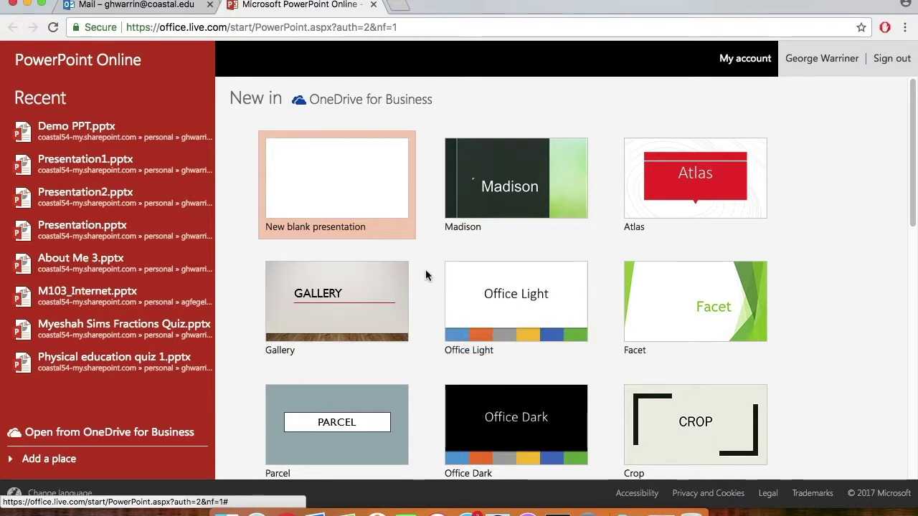
- Open the blank presentation in the editor with its single empty title slide
{"action": "left_click", "coordinate": [343, 185]}
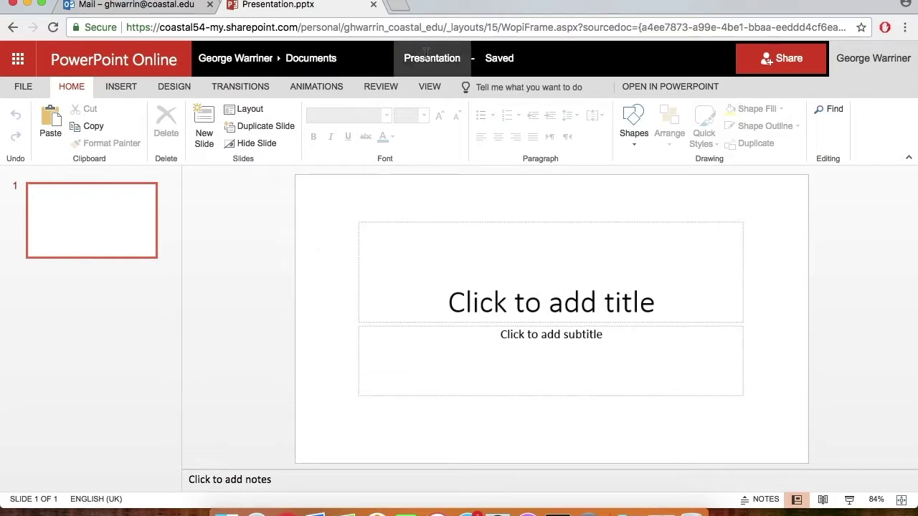
- Rename the file from 'Presentation' to 'Test Presentation', correcting the misspelling
{"action": "left_click", "coordinate": [429, 59]}
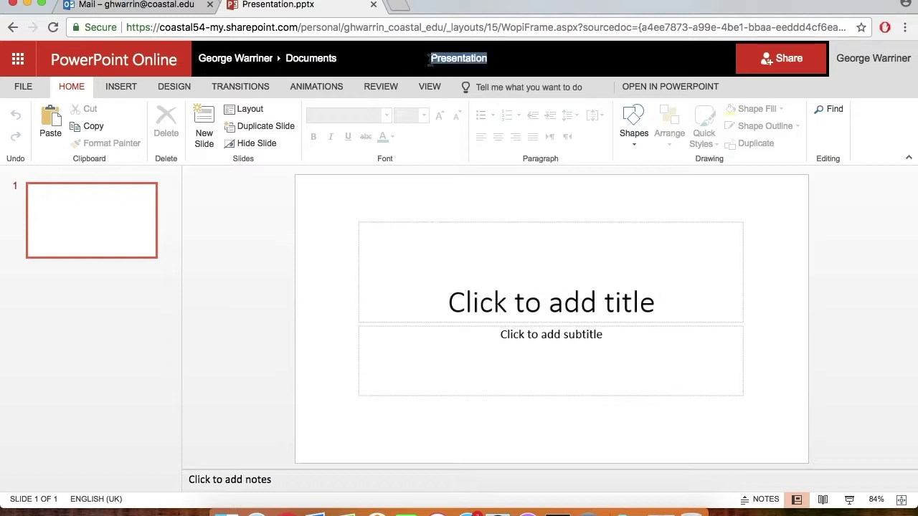
{"action": "type", "text": "Test Presentaiton"}
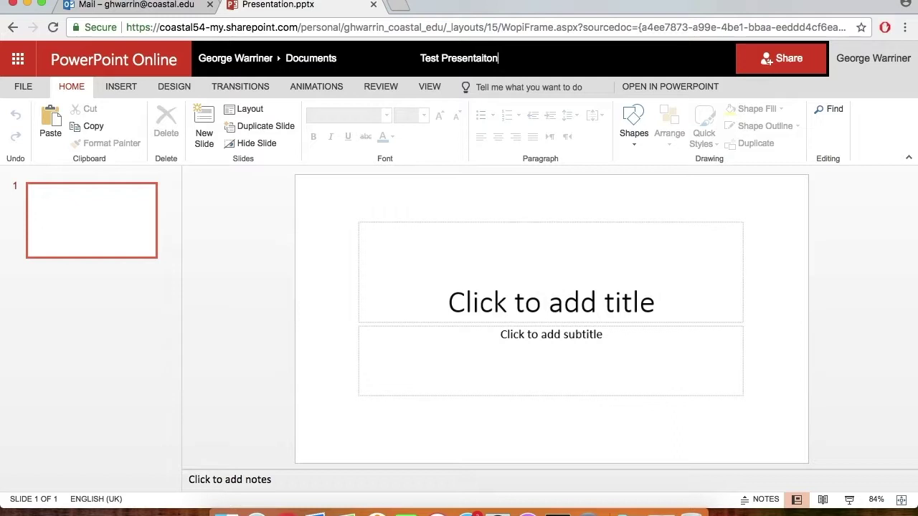
{"action": "key", "text": "BackSpace"}
{"action": "key", "text": "BackSpace"}
{"action": "key", "text": "BackSpace"}
{"action": "key", "text": "BackSpace"}
{"action": "type", "text": "tion"}
{"action": "left_click", "coordinate": [769, 278]}
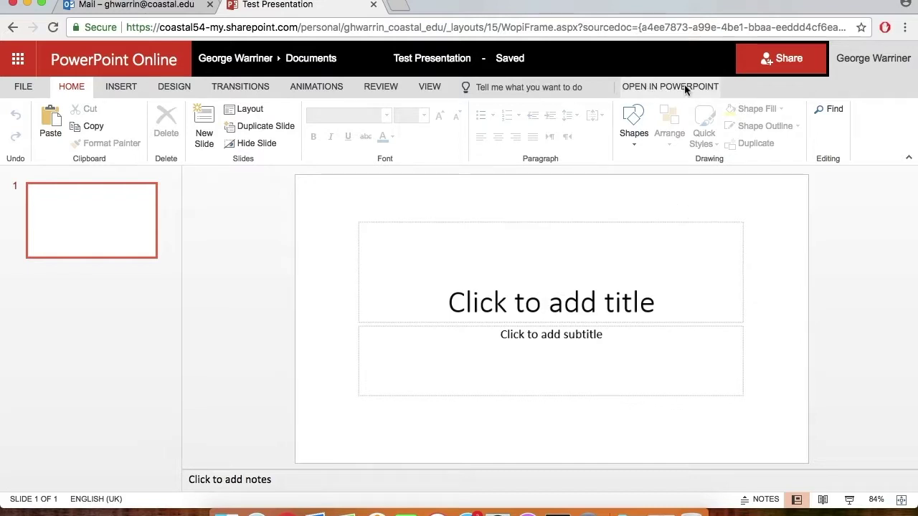
{"action": "left_click", "coordinate": [24, 88]}
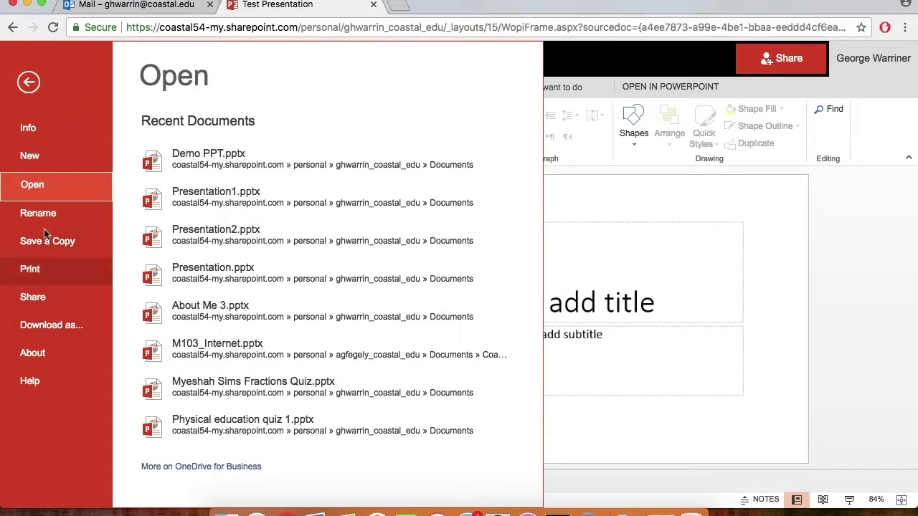
{"action": "left_click", "coordinate": [622, 206]}
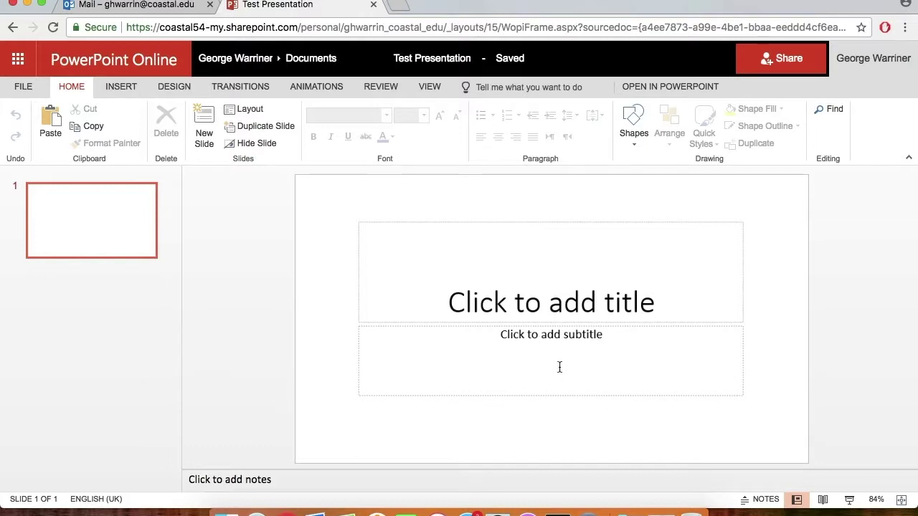
- Send an edit link to Test Presentation to the chosen recipient, then close the confirmation
{"action": "left_click", "coordinate": [787, 59]}
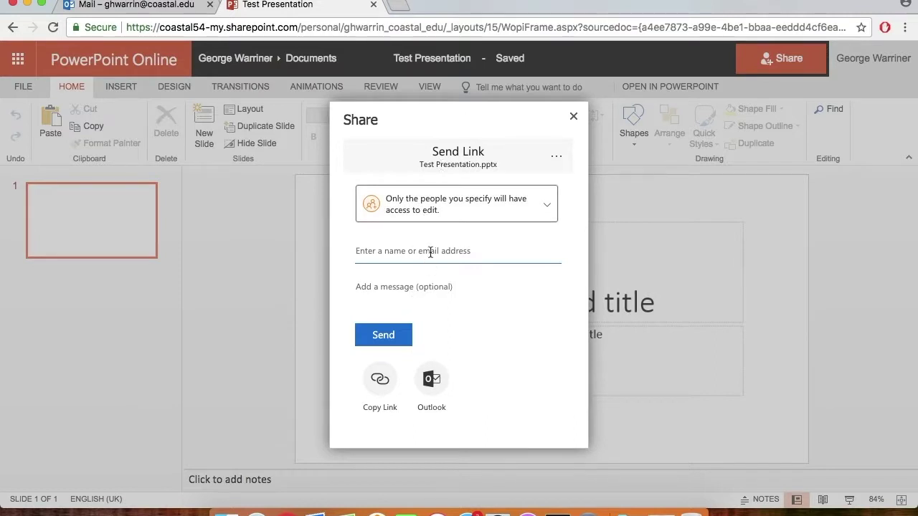
{"action": "left_click", "coordinate": [430, 253]}
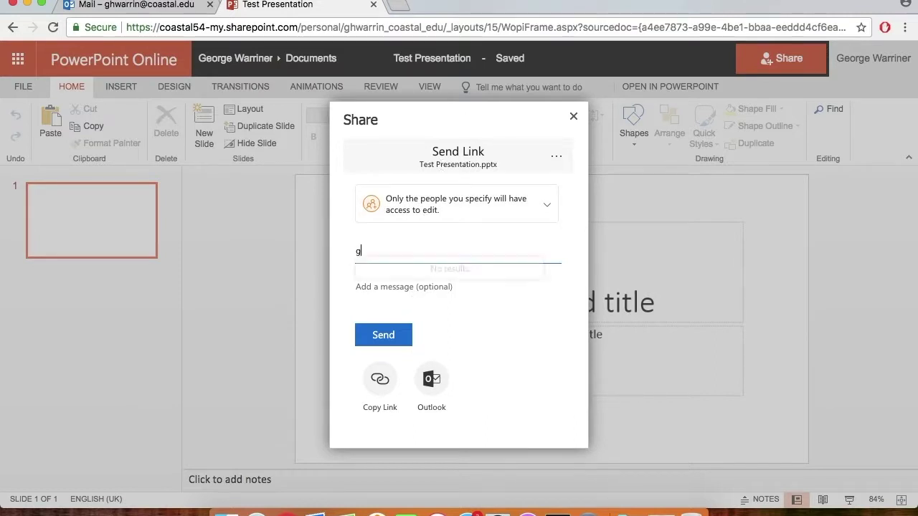
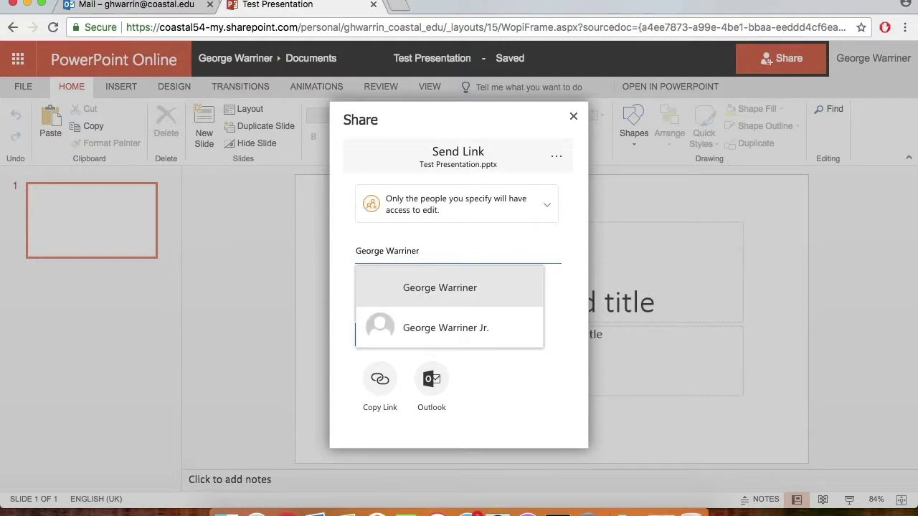
{"action": "left_click", "coordinate": [434, 288]}
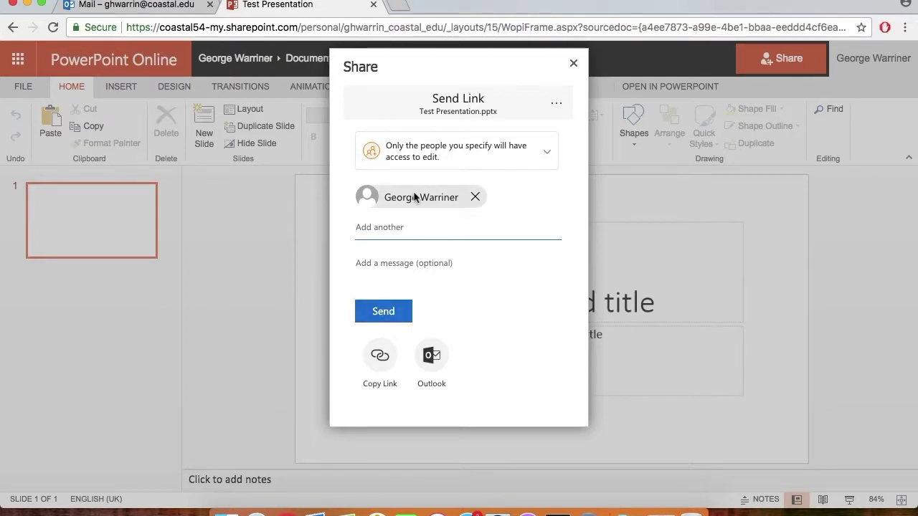
{"action": "left_click", "coordinate": [384, 310]}
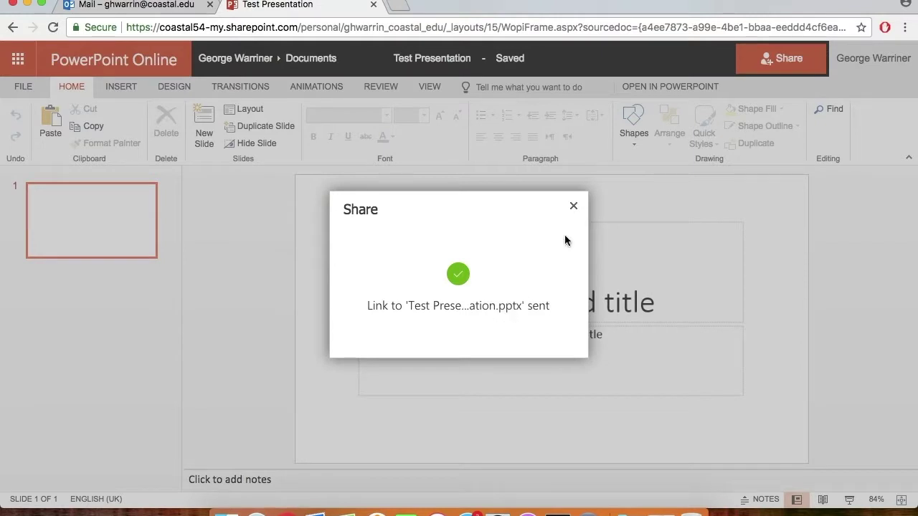
{"action": "left_click", "coordinate": [574, 209]}
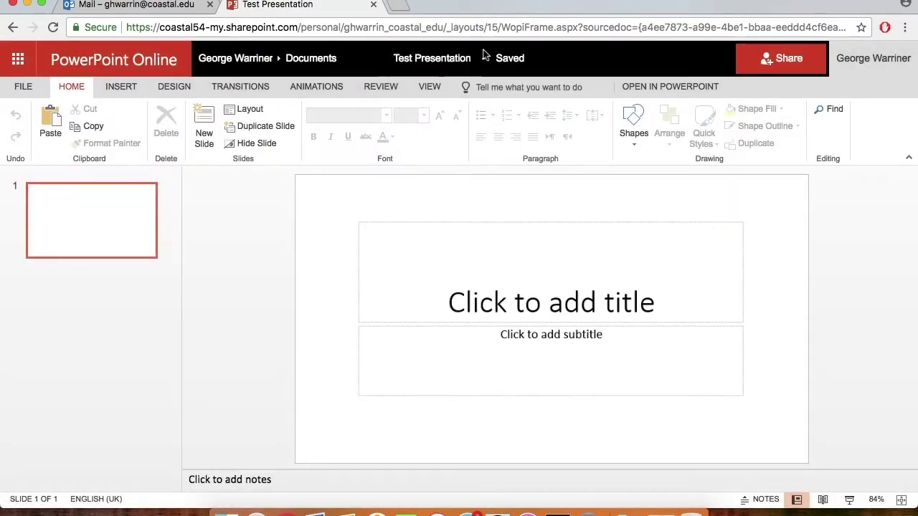
- Switch from PowerPoint Online to OneDrive through the app launcher
{"action": "left_click", "coordinate": [18, 58]}
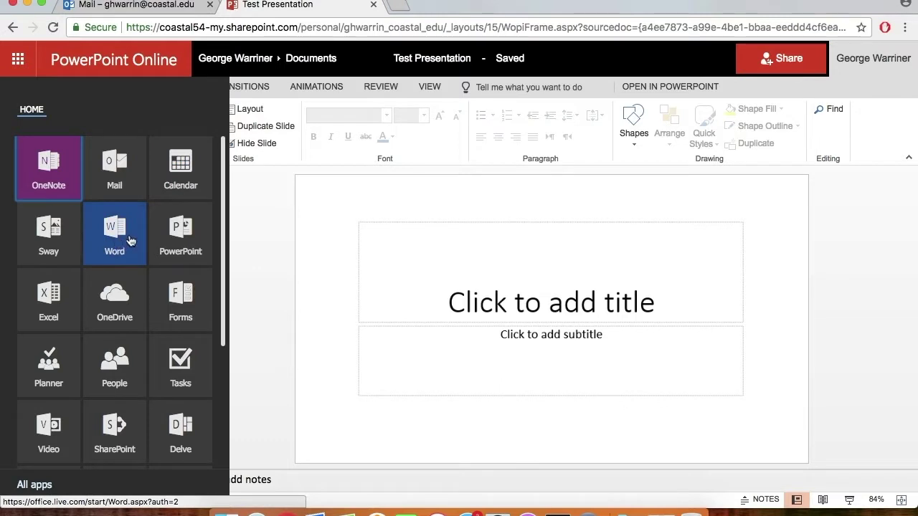
{"action": "left_click", "coordinate": [117, 298]}
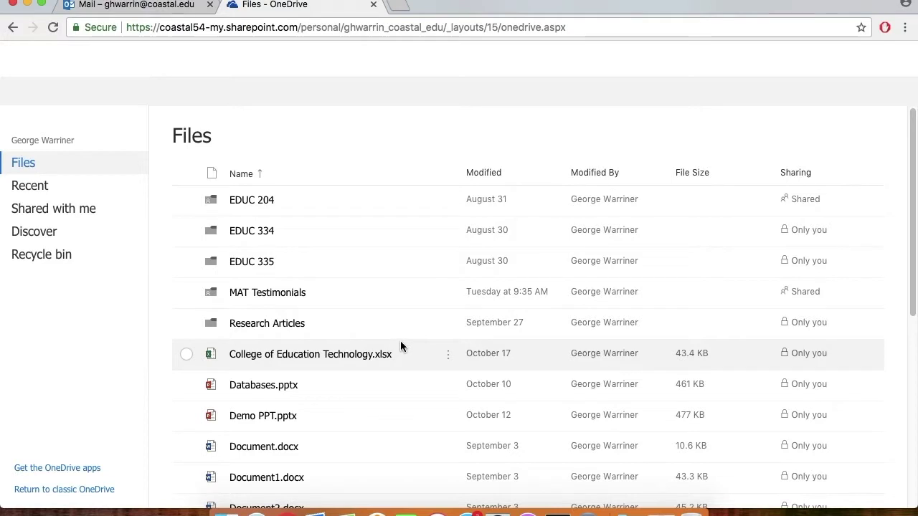
- Scroll down to Test Presentation.pptx in the Files list and open the account panel
{"action": "scroll", "coordinate": [415, 336], "scroll_direction": "down", "scroll_amount": 3}
{"action": "scroll", "coordinate": [415, 339], "scroll_direction": "down", "scroll_amount": 3}
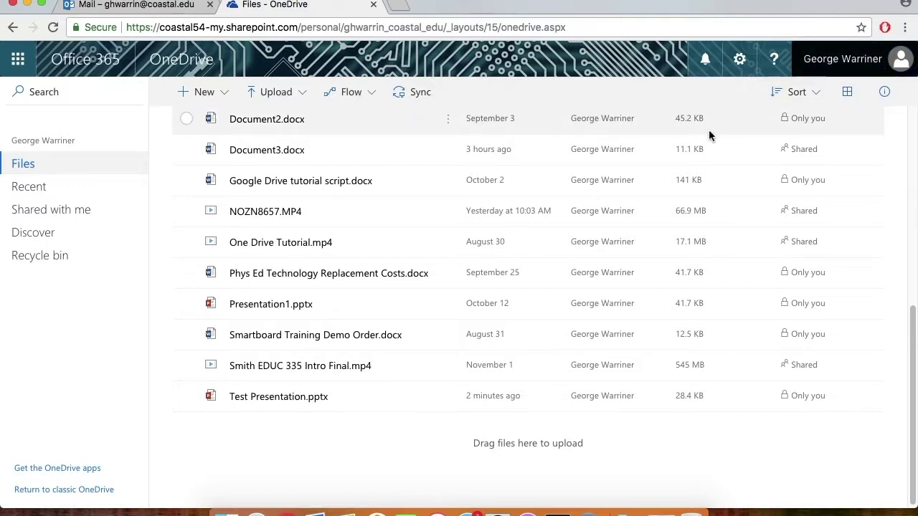
{"action": "left_click", "coordinate": [841, 65]}
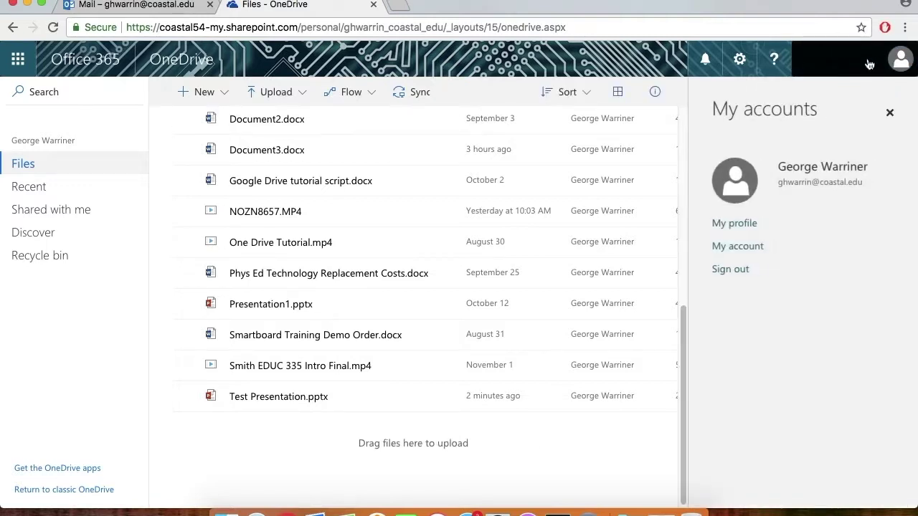
- Go to the Office 365 My account overview with subscriptions, security and app permissions
{"action": "left_click", "coordinate": [740, 248]}
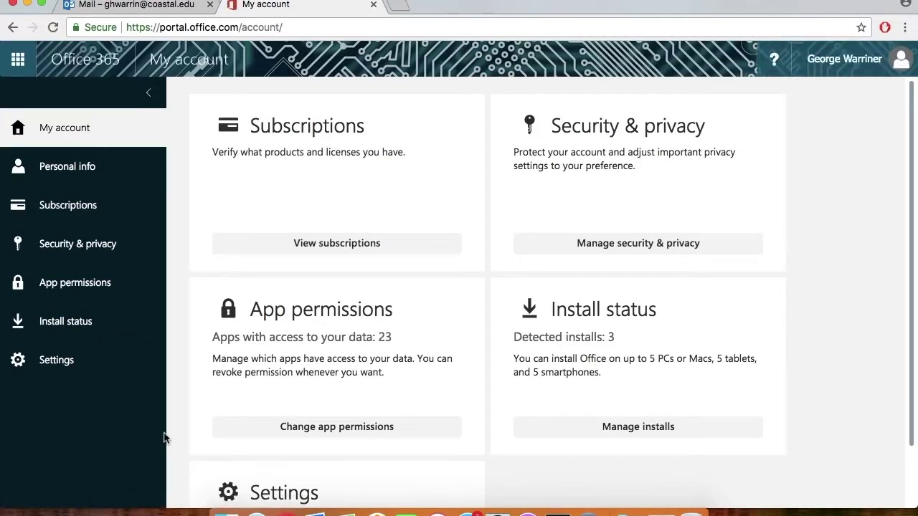
- Show the Install status page listing one Mac OSX 10.13 and two Windows 10 Home installs
{"action": "left_click", "coordinate": [68, 328]}
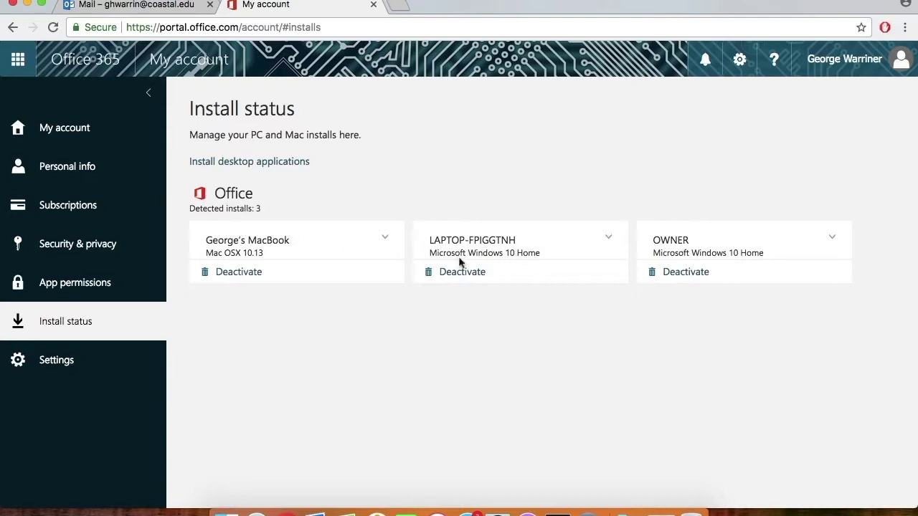
- Go to the desktop apps install page and view the Phone & tablet options (iPhone, iPad)
{"action": "left_click", "coordinate": [244, 167]}
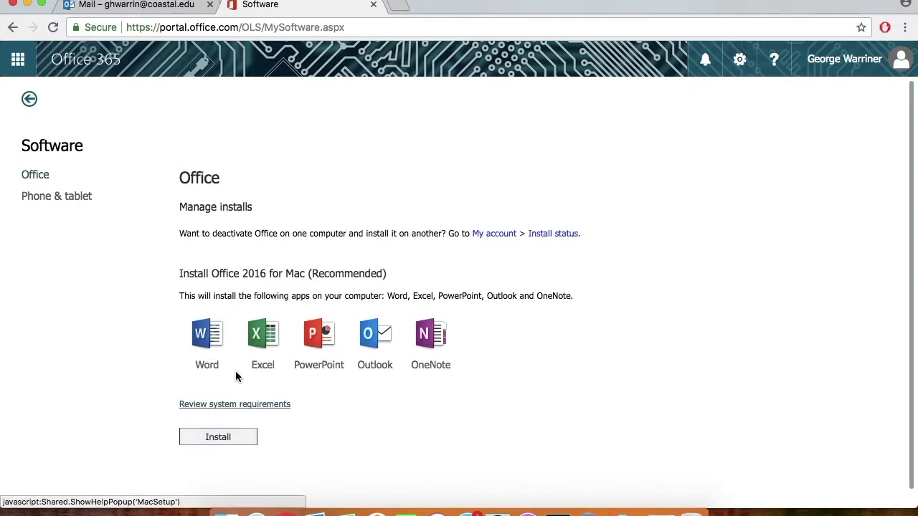
{"action": "left_click", "coordinate": [60, 201]}
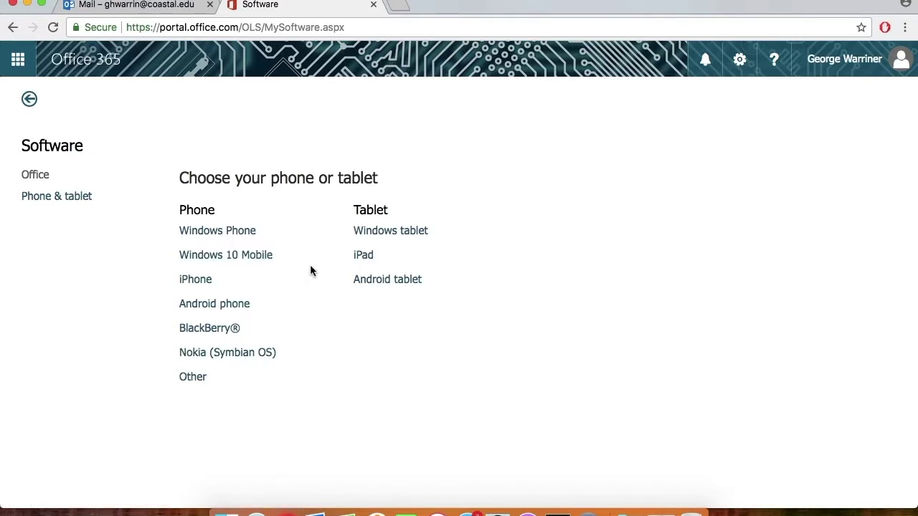
- Switch the Software page back to Office to show the Office 2016 for Mac installs
{"action": "left_click", "coordinate": [36, 182]}
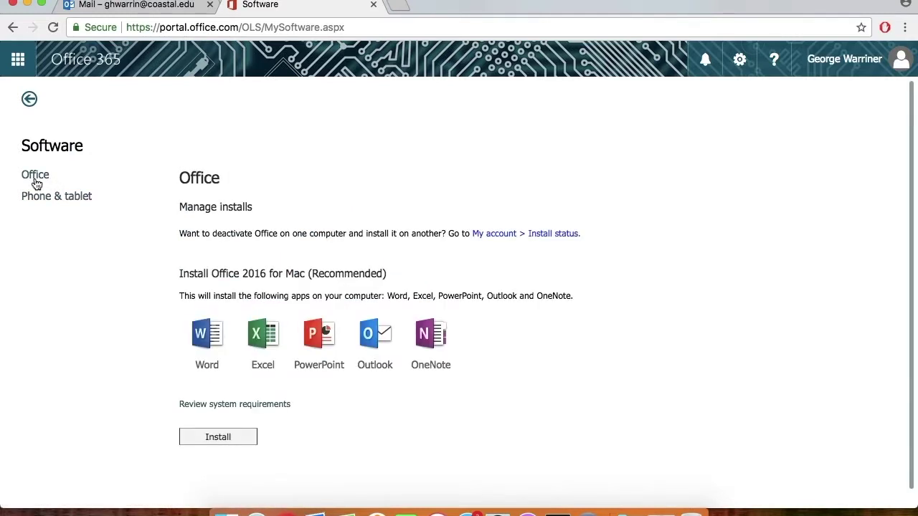